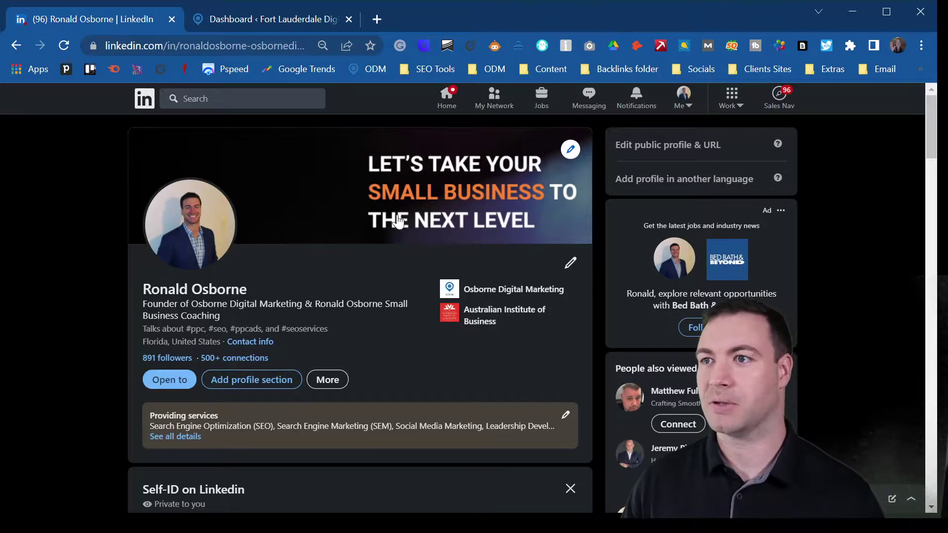
Open Campaign Manager in a new tab from the profile's Work menu via Advertise
{"action": "left_click", "coordinate": [731, 101]}
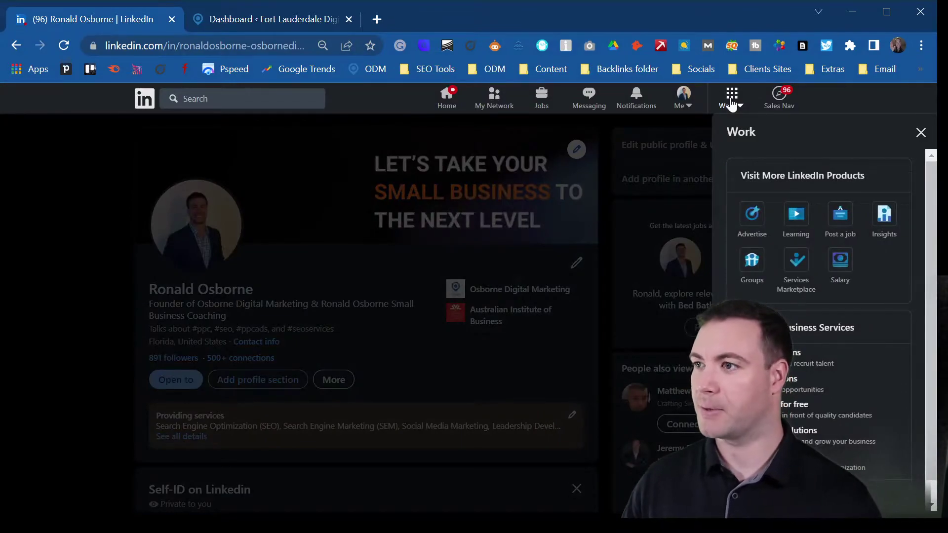
{"action": "left_click", "coordinate": [753, 214]}
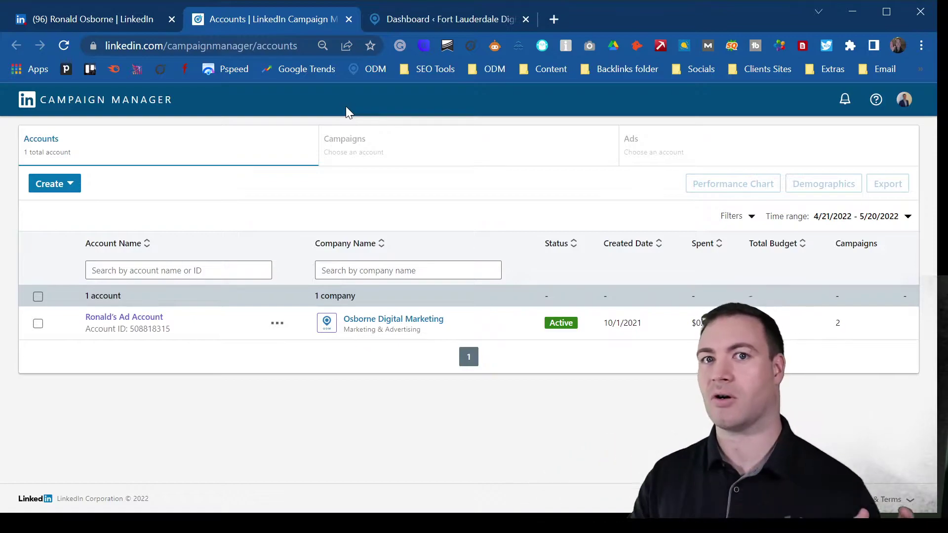
Open the ad account's Conversion Tracking page and bring up the Manage Insight Tag options
{"action": "left_click", "coordinate": [140, 320]}
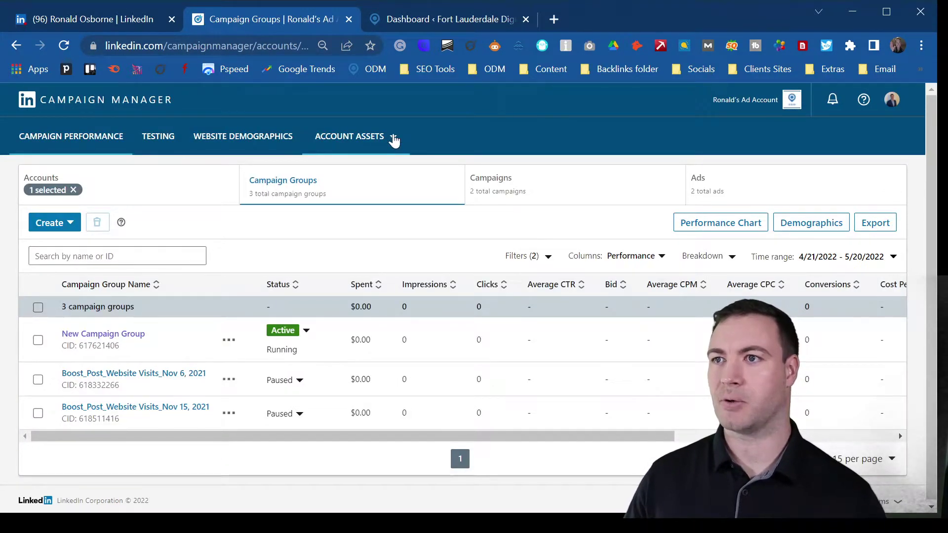
{"action": "left_click", "coordinate": [365, 140]}
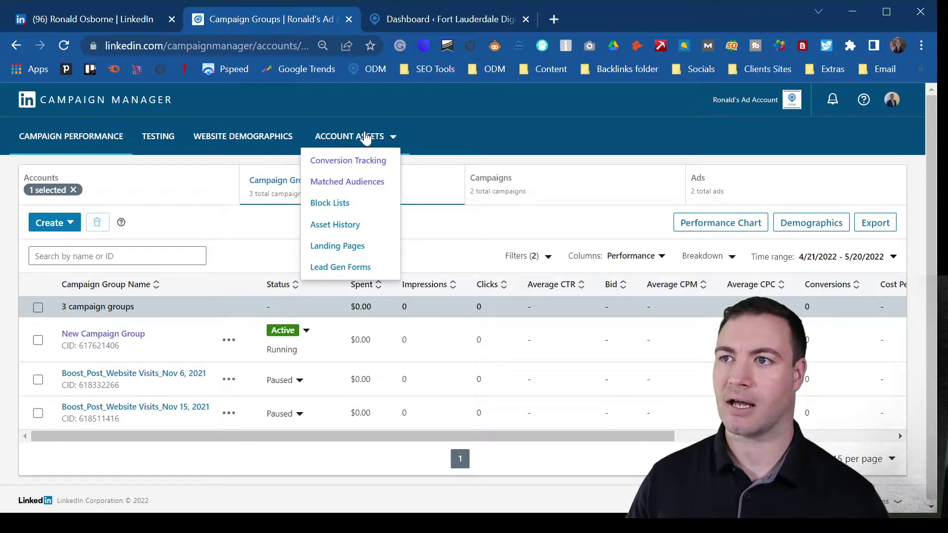
{"action": "left_click", "coordinate": [363, 162]}
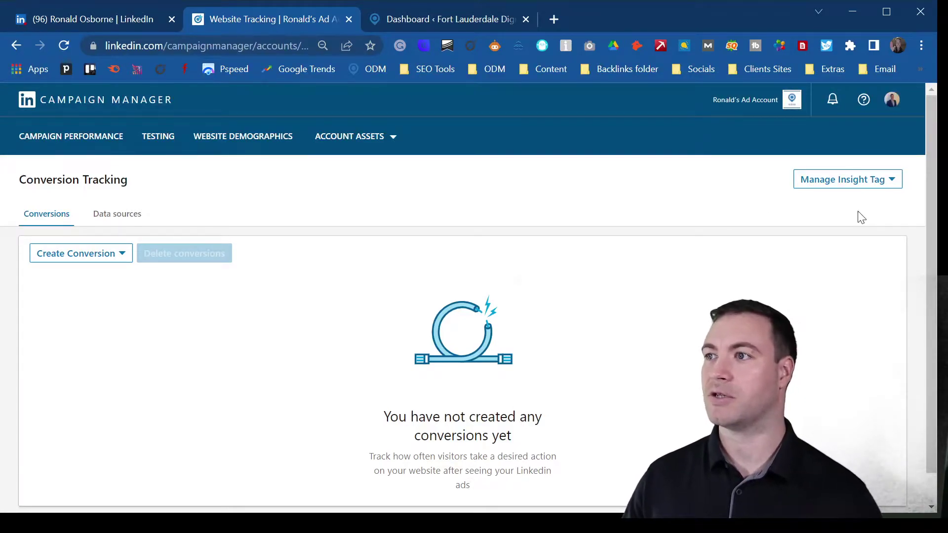
{"action": "left_click", "coordinate": [807, 187]}
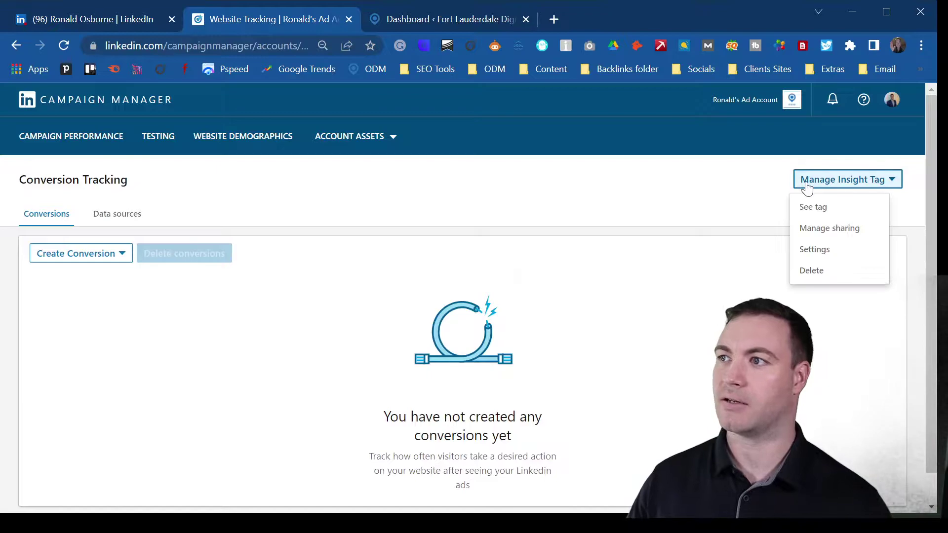
Choose to install the Insight Tag yourself, copy its code, and accept the agreement
{"action": "left_click", "coordinate": [831, 207]}
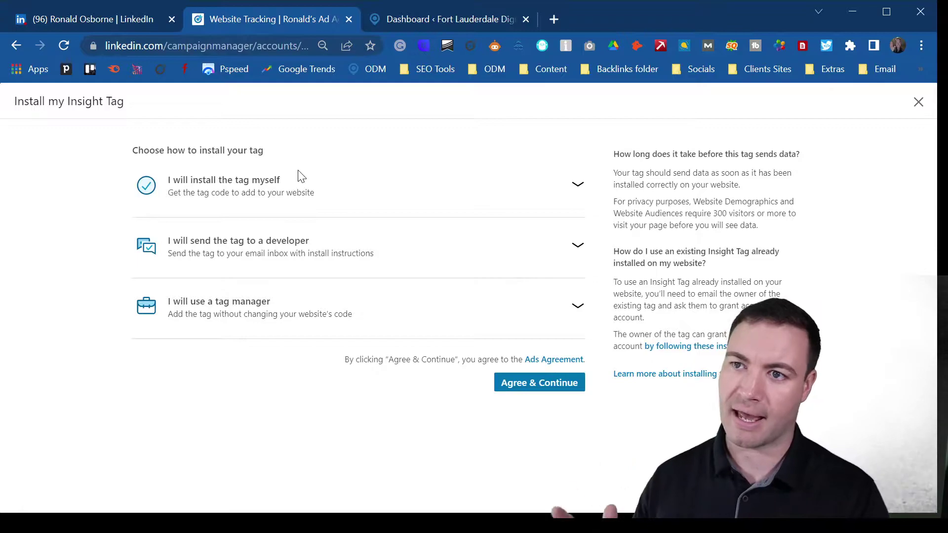
{"action": "left_click", "coordinate": [239, 189]}
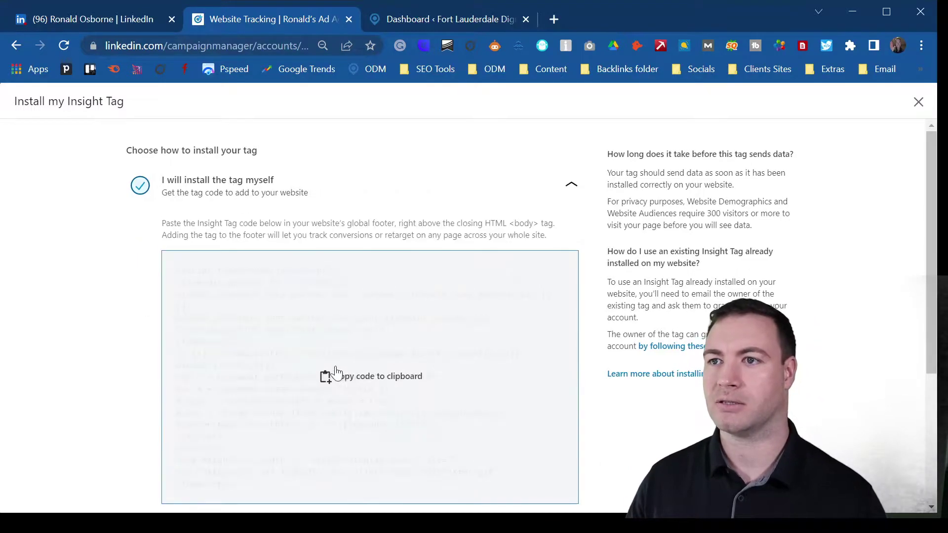
{"action": "left_click", "coordinate": [339, 369]}
{"action": "scroll", "coordinate": [537, 374], "scroll_direction": "down", "scroll_amount": 4}
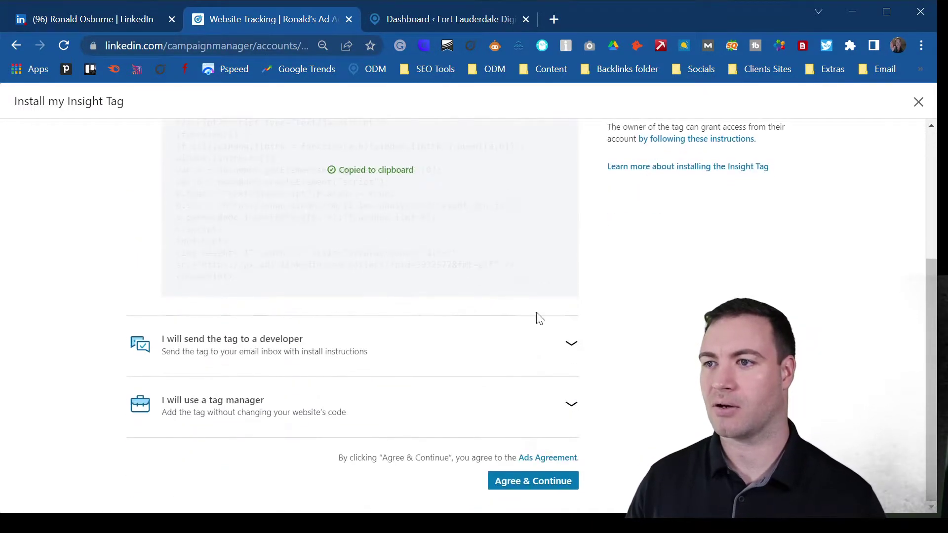
{"action": "left_click", "coordinate": [526, 481]}
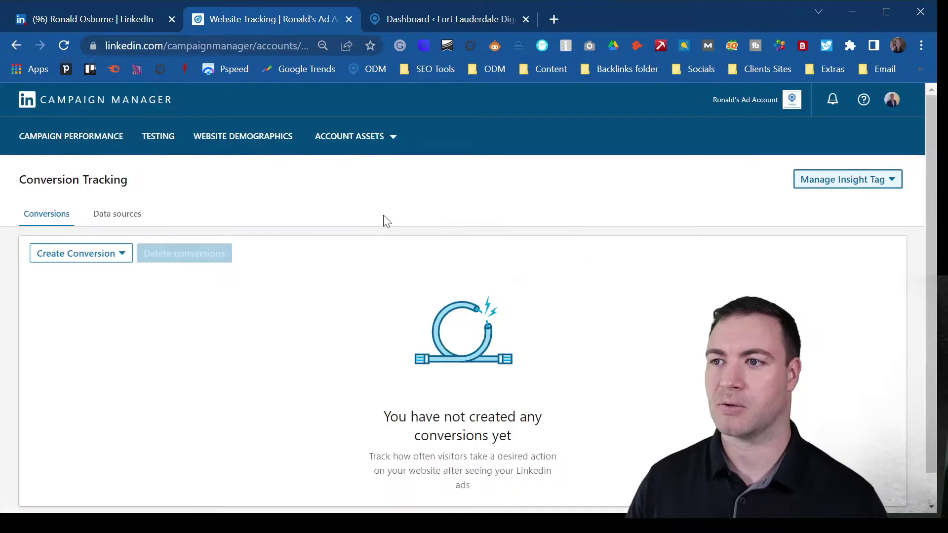
From the WordPress dashboard, open the Header Footer Code Manager (HFCM) snippets list
{"action": "left_click", "coordinate": [480, 20]}
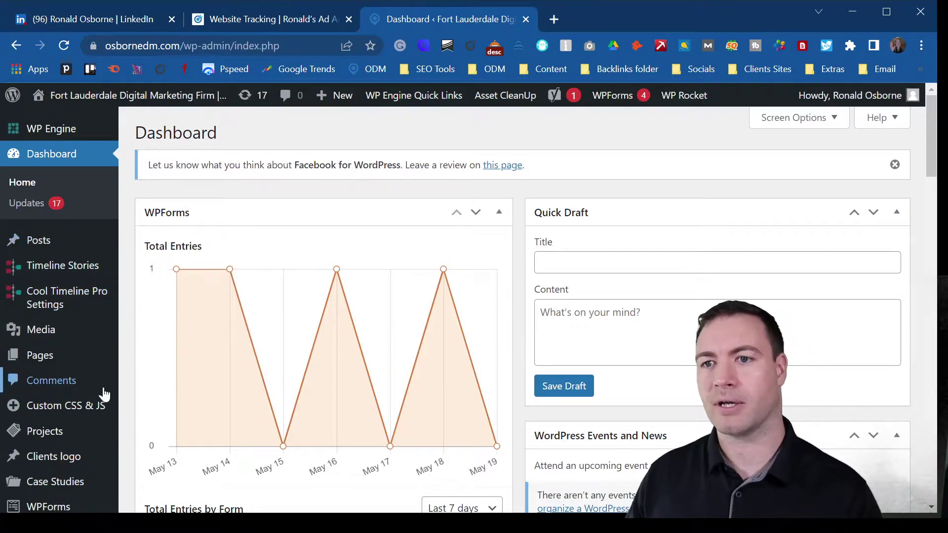
{"action": "scroll", "coordinate": [96, 398], "scroll_direction": "down", "scroll_amount": 3}
{"action": "mouse_move", "coordinate": [94, 397]}
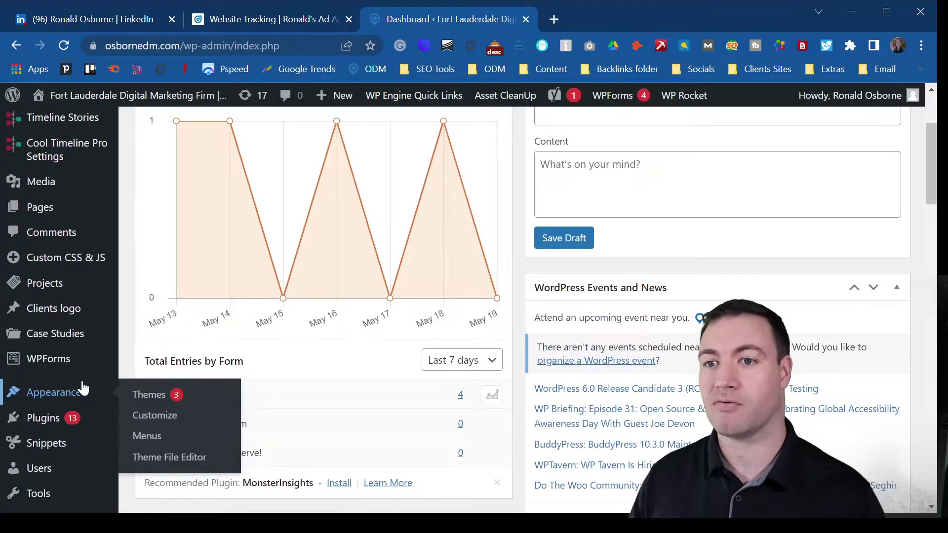
{"action": "scroll", "coordinate": [83, 390], "scroll_direction": "down", "scroll_amount": 2}
{"action": "scroll", "coordinate": [43, 395], "scroll_direction": "down", "scroll_amount": 3}
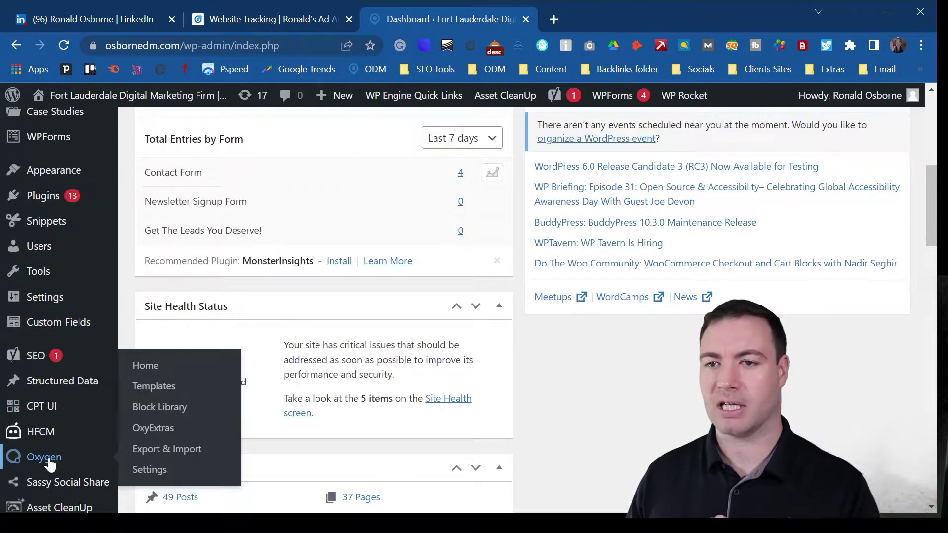
{"action": "scroll", "coordinate": [54, 410], "scroll_direction": "down", "scroll_amount": 2}
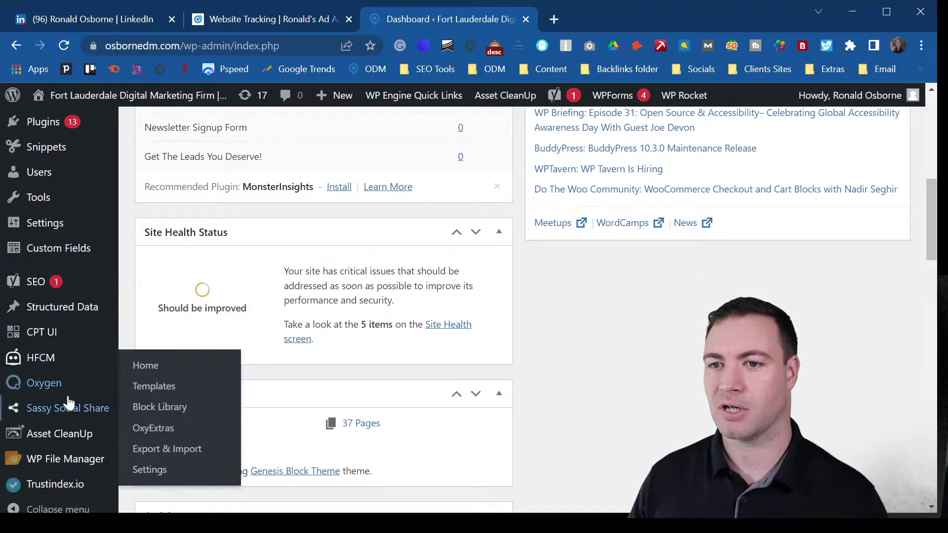
{"action": "mouse_move", "coordinate": [91, 332]}
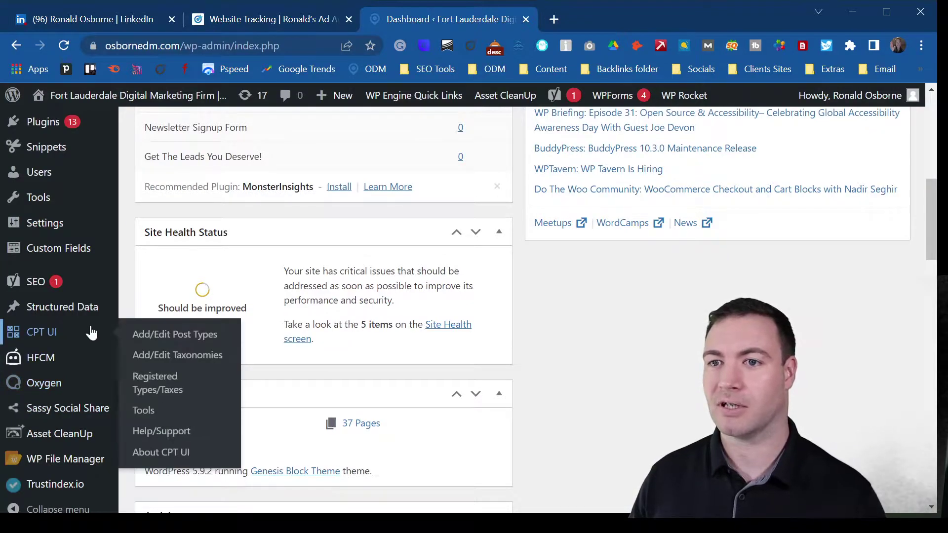
{"action": "mouse_move", "coordinate": [39, 363]}
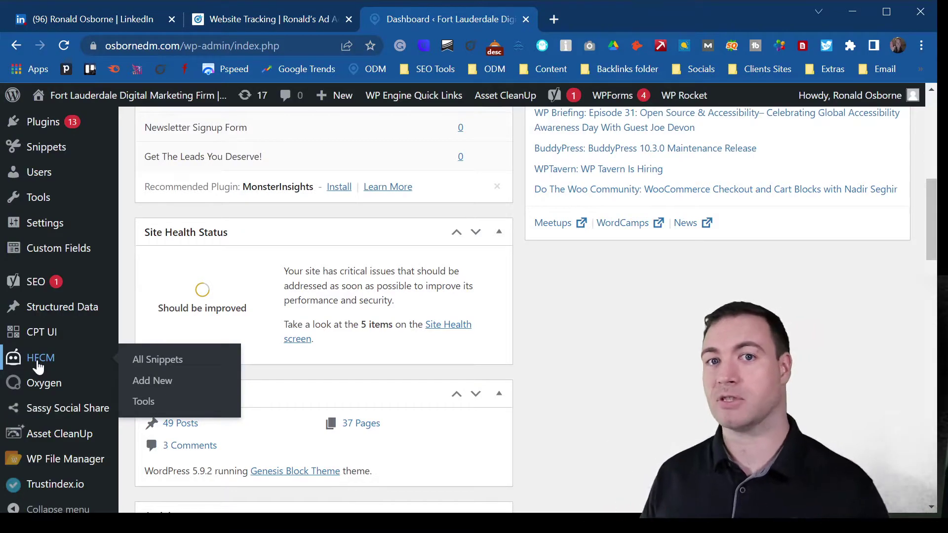
{"action": "left_click", "coordinate": [39, 367]}
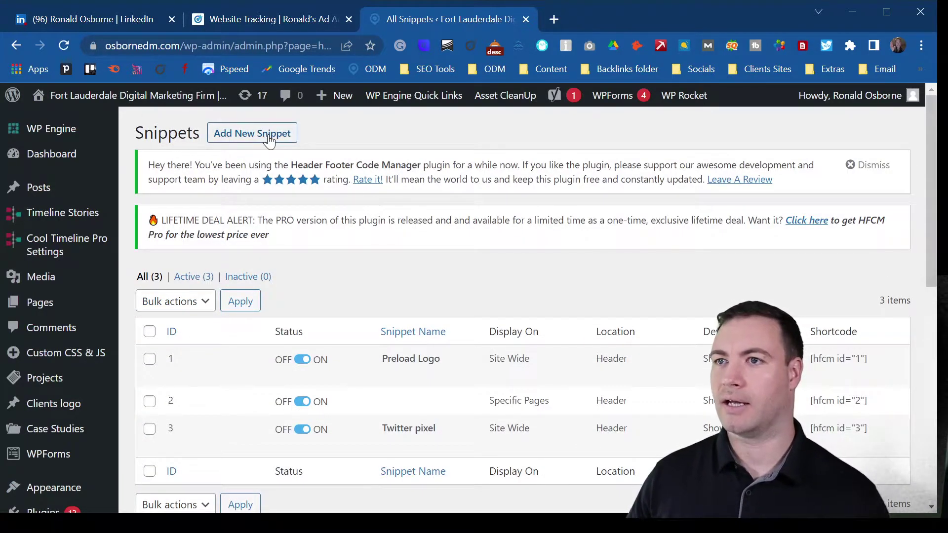
Start a new HFCM snippet named 'Linkedin pixel'
{"action": "left_click", "coordinate": [274, 134]}
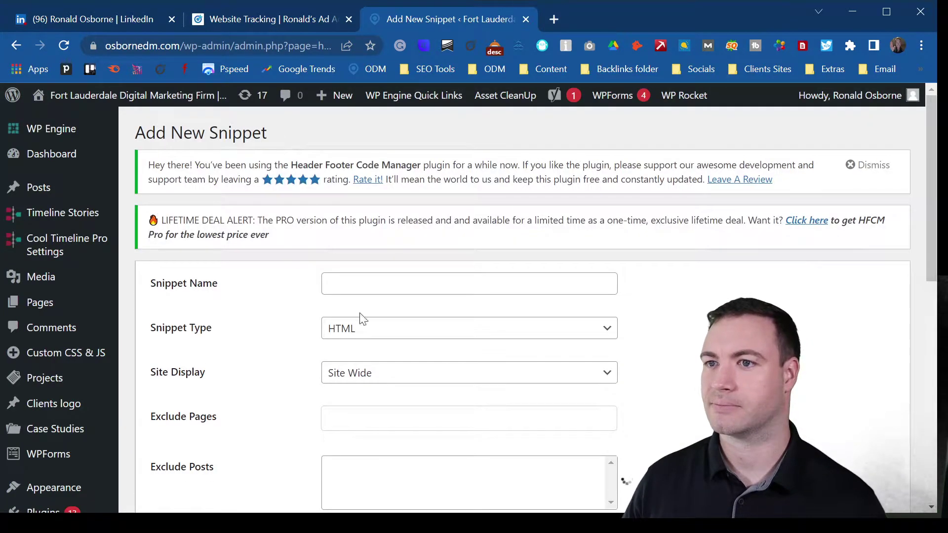
{"action": "left_click", "coordinate": [383, 283]}
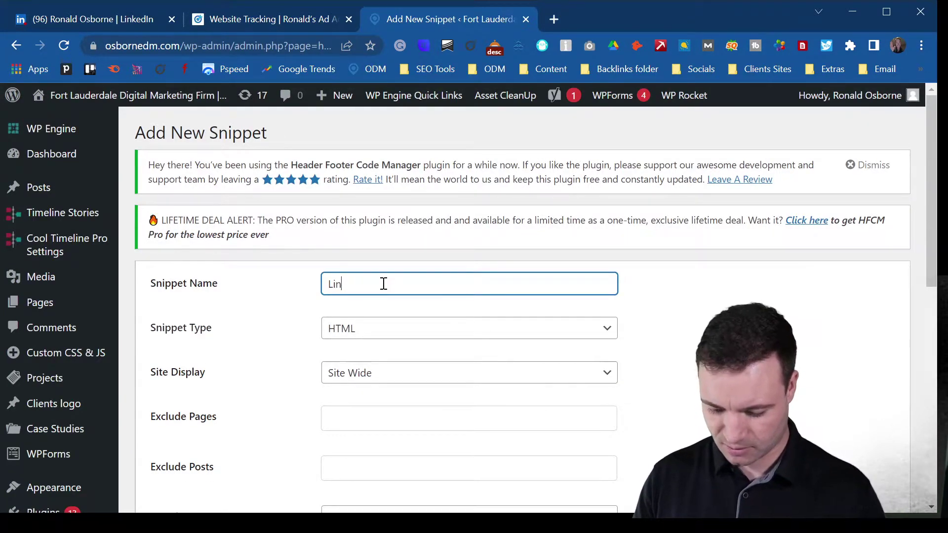
{"action": "type", "text": "Linkedin "}
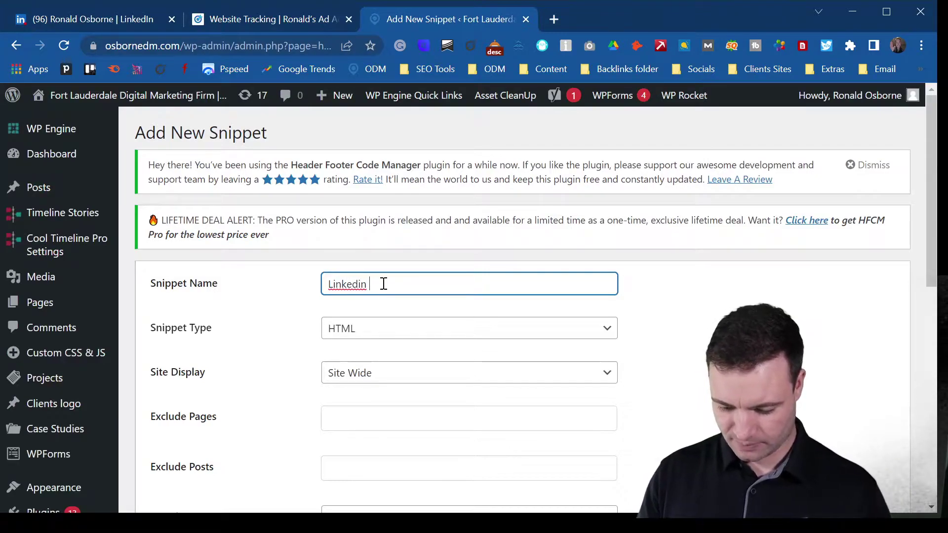
{"action": "type", "text": "pixel"}
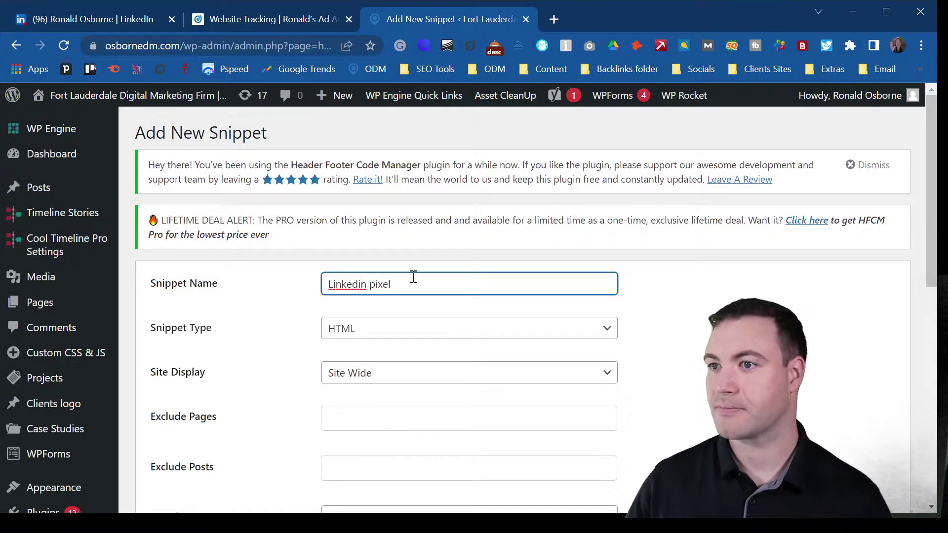
{"action": "left_click", "coordinate": [331, 302]}
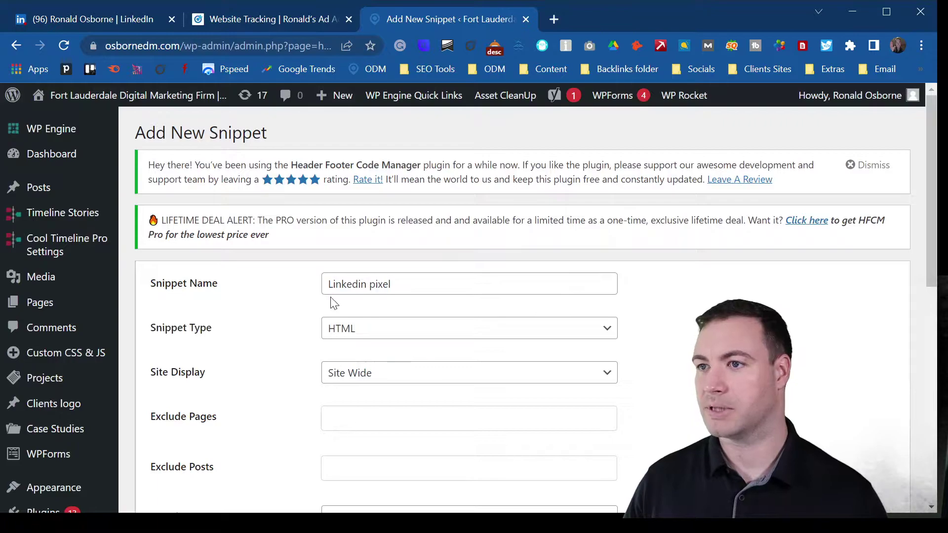
Set the snippet to load in the footer, paste the Insight Tag code, and save it
{"action": "scroll", "coordinate": [494, 380], "scroll_direction": "down", "scroll_amount": 1}
{"action": "scroll", "coordinate": [380, 368], "scroll_direction": "down", "scroll_amount": 3}
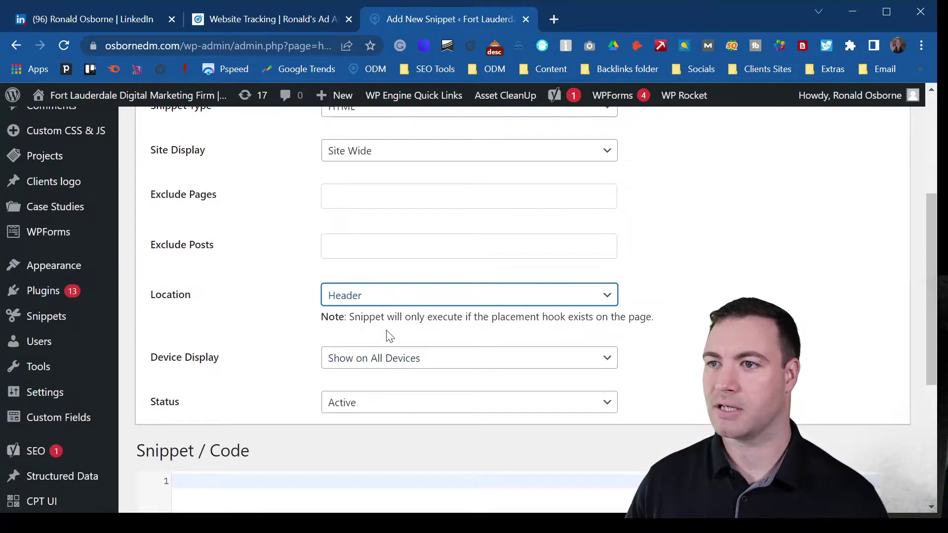
{"action": "key", "text": "f"}
{"action": "scroll", "coordinate": [198, 282], "scroll_direction": "down", "scroll_amount": 5}
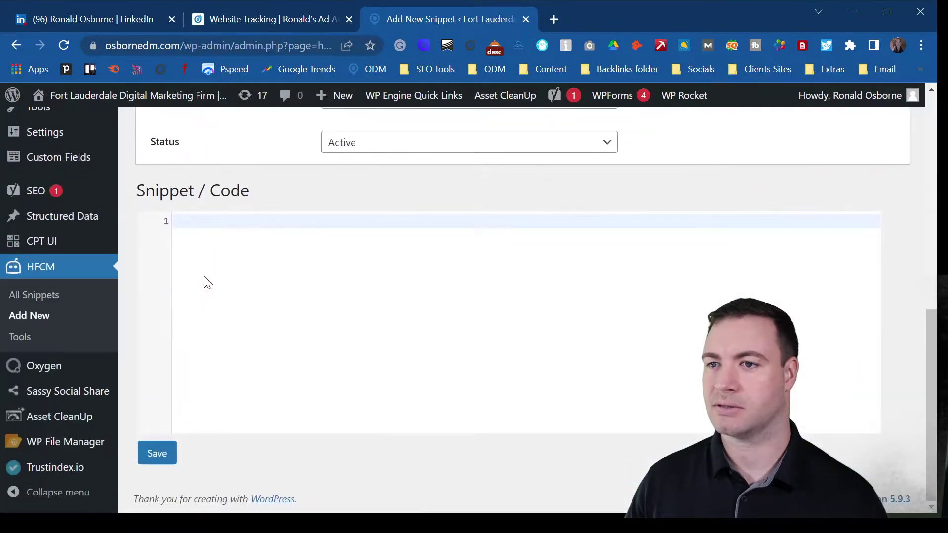
{"action": "left_click", "coordinate": [204, 222]}
{"action": "key", "text": "ctrl+v"}
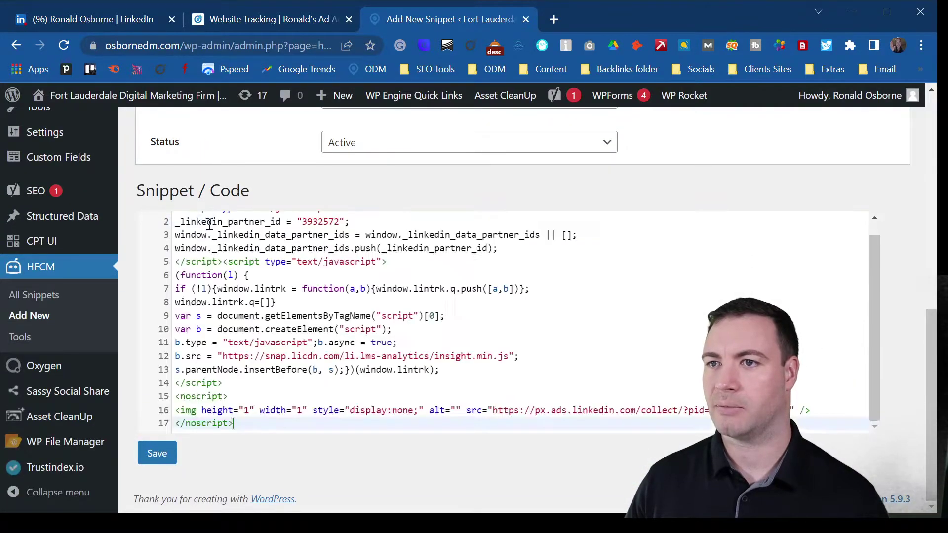
{"action": "left_click", "coordinate": [161, 460]}
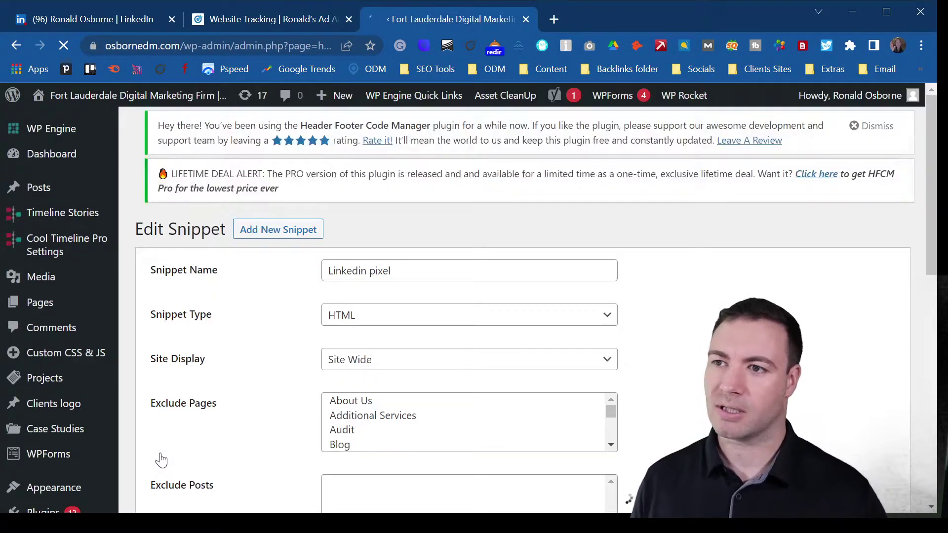
{"action": "mouse_move", "coordinate": [685, 97]}
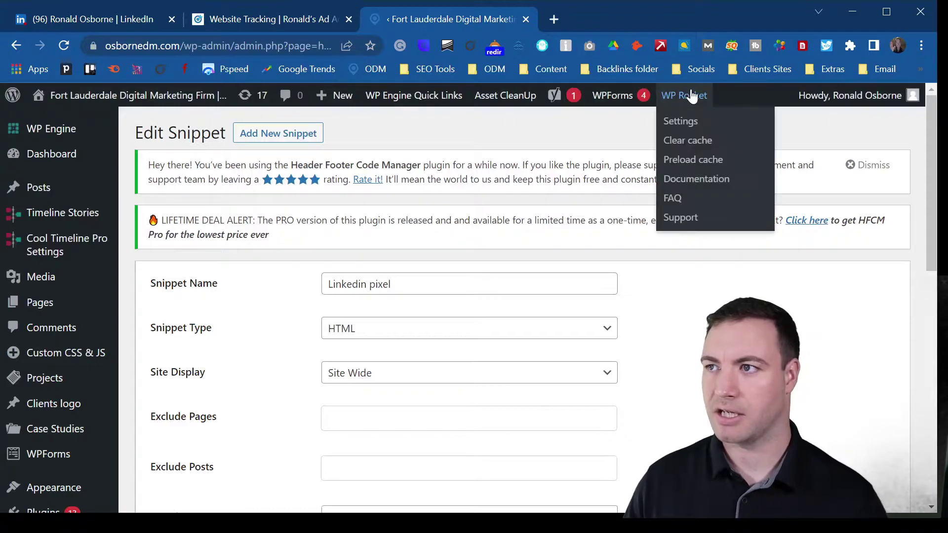
Clear the site cache with WP Rocket, then go back to Campaign Manager
{"action": "left_click", "coordinate": [693, 142]}
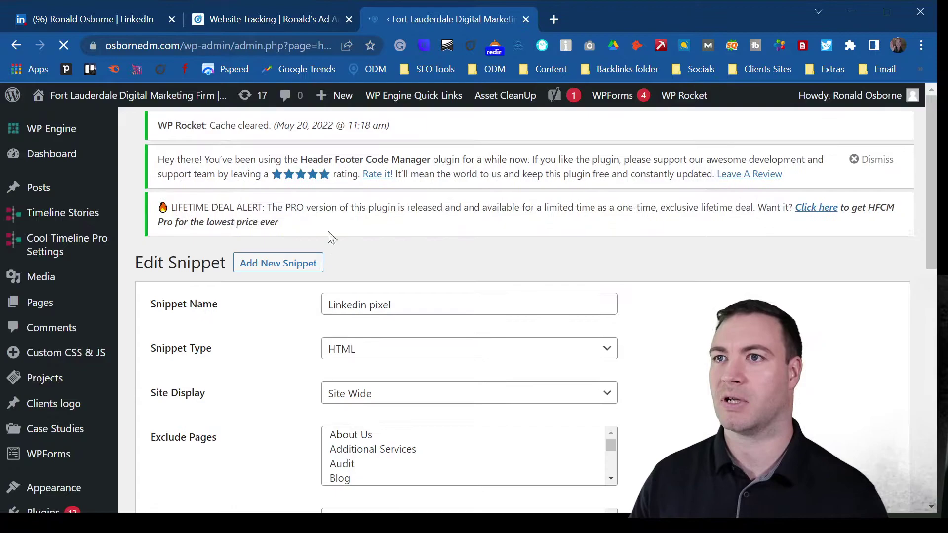
{"action": "left_click", "coordinate": [265, 22]}
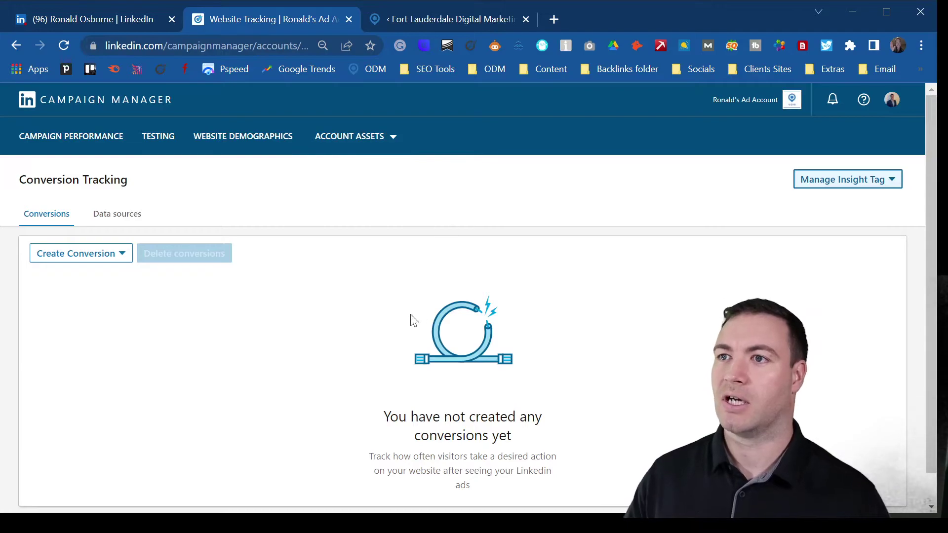
Go to Account Assets > Matched Audiences and list the audience types to create
{"action": "left_click", "coordinate": [366, 136]}
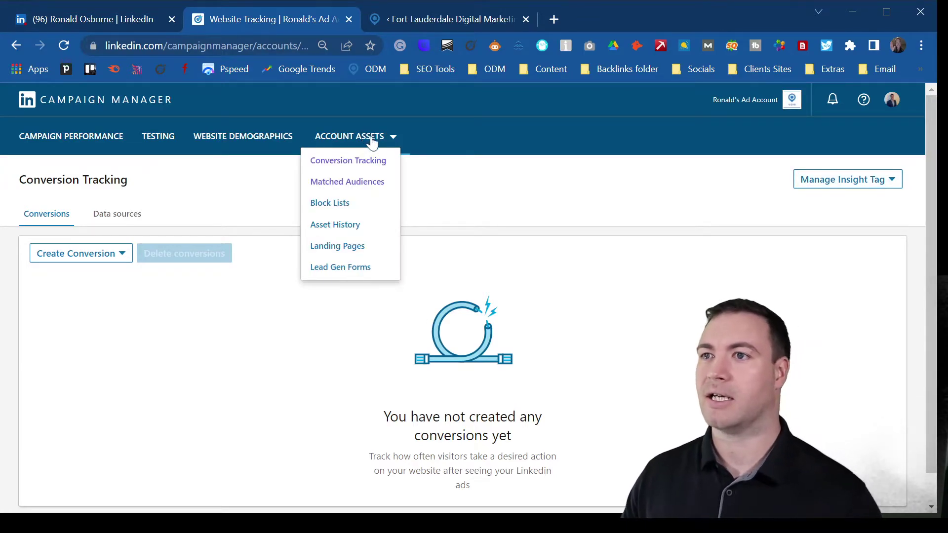
{"action": "left_click", "coordinate": [347, 183]}
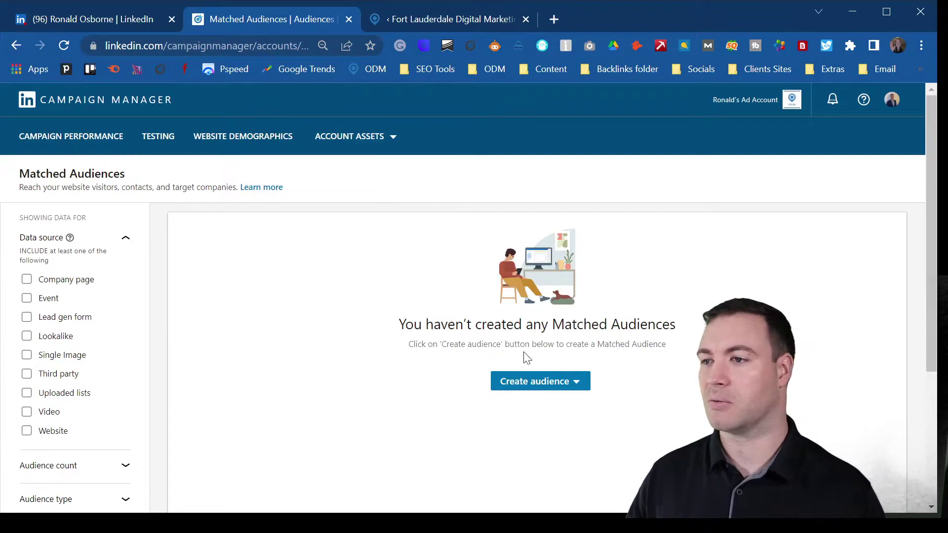
{"action": "left_click", "coordinate": [549, 384]}
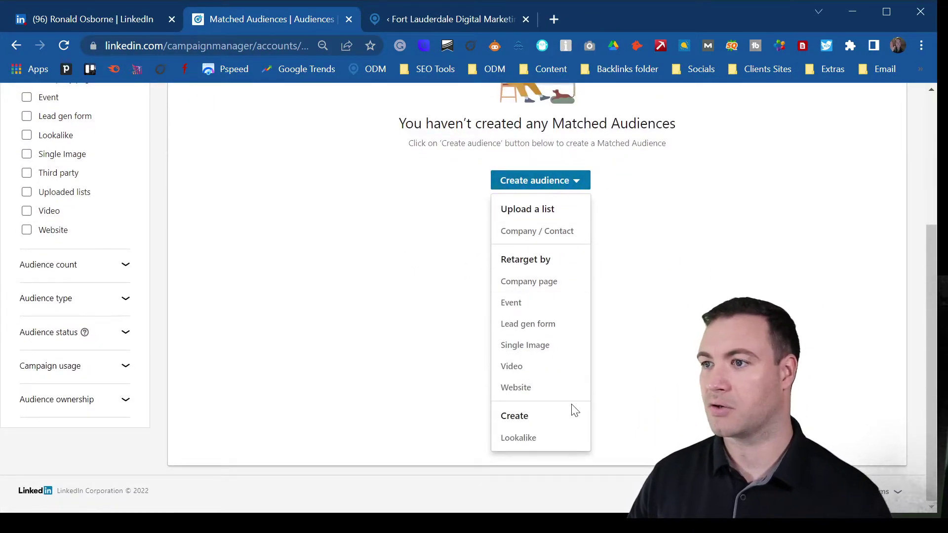
Start a Retarget by Website audience named 'VWebsite' with a 60-day engagement window
{"action": "left_click", "coordinate": [541, 389]}
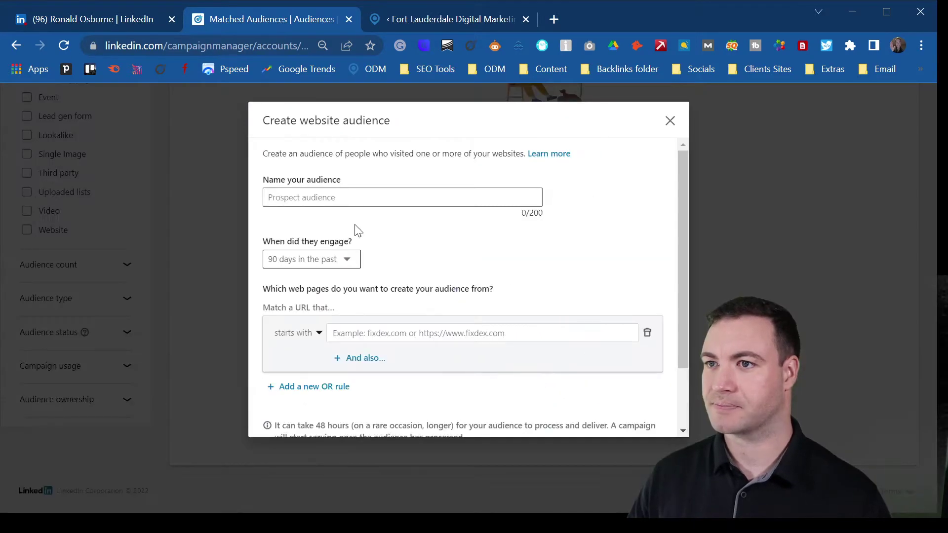
{"action": "left_click", "coordinate": [351, 195]}
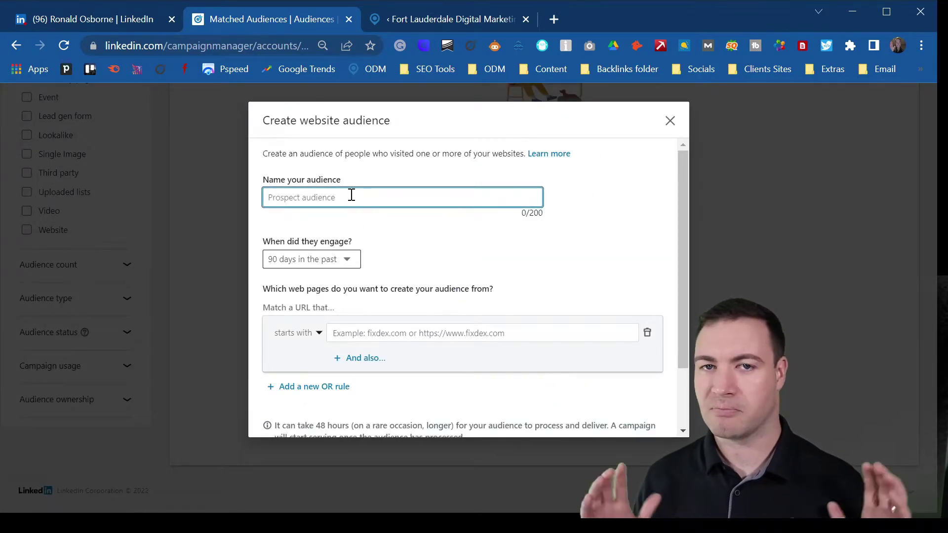
{"action": "type", "text": "W"}
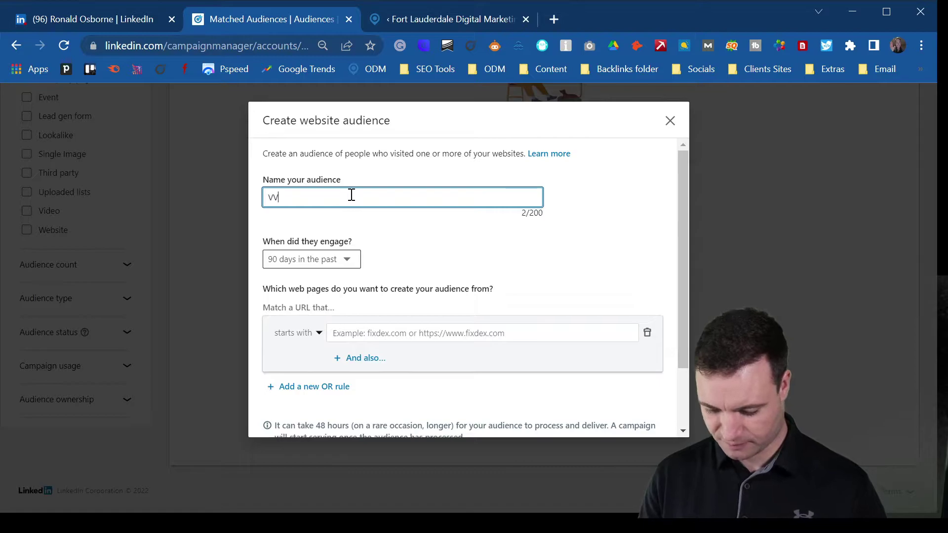
{"action": "key", "text": "BackSpace"}
{"action": "type", "text": "Website"}
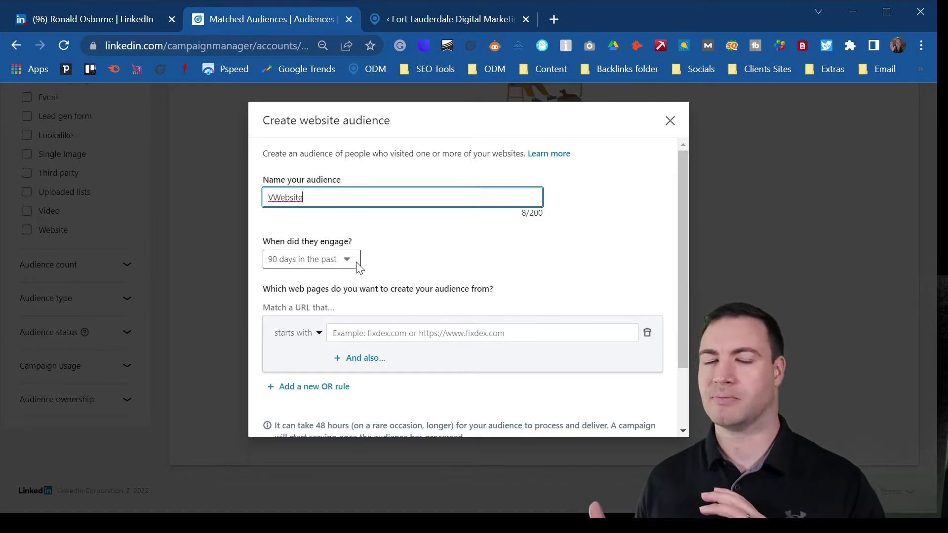
{"action": "left_click", "coordinate": [339, 270]}
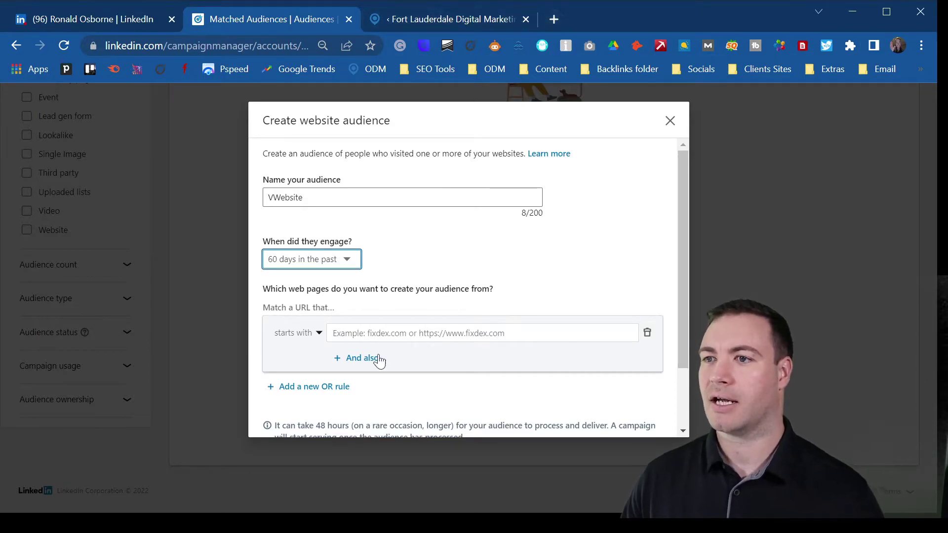
{"action": "left_click", "coordinate": [428, 331]}
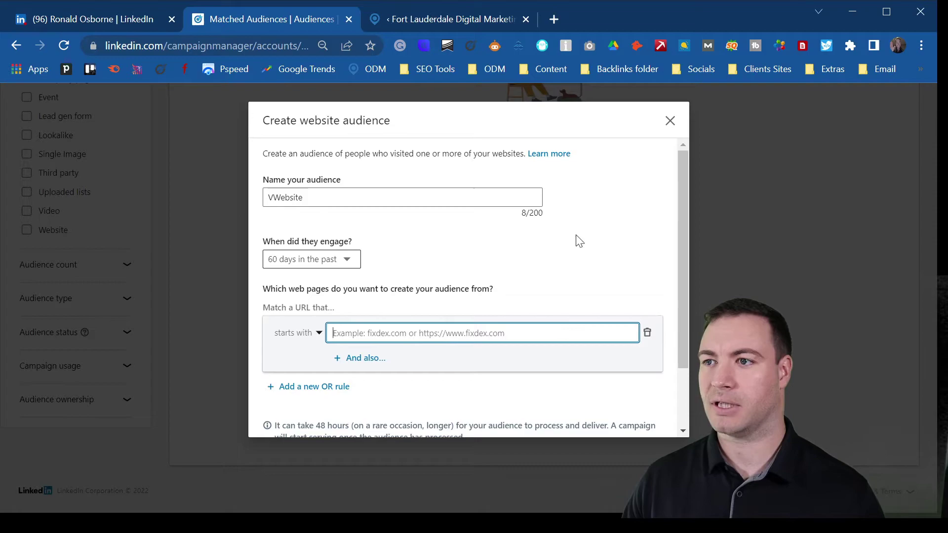
{"action": "left_click", "coordinate": [478, 20]}
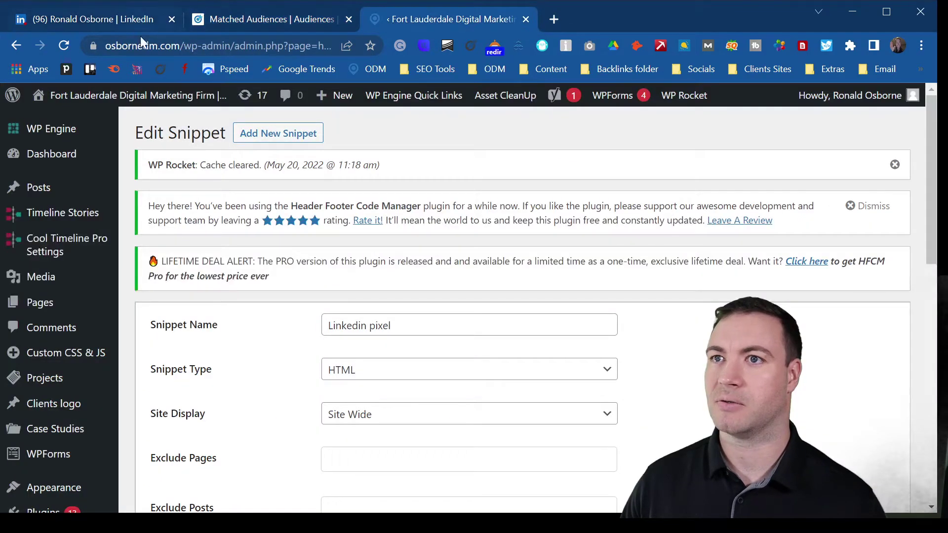
{"action": "left_click", "coordinate": [188, 46]}
{"action": "left_click_drag", "start_coordinate": [218, 46], "coordinate": [105, 46]}
{"action": "key", "text": "ctrl+c"}
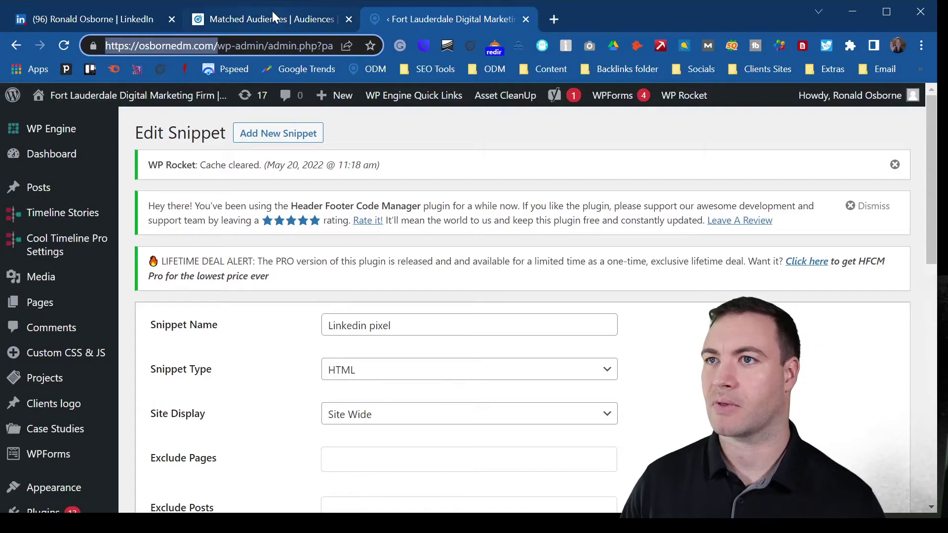
{"action": "left_click", "coordinate": [272, 19]}
{"action": "left_click", "coordinate": [447, 332]}
{"action": "key", "text": "ctrl+v"}
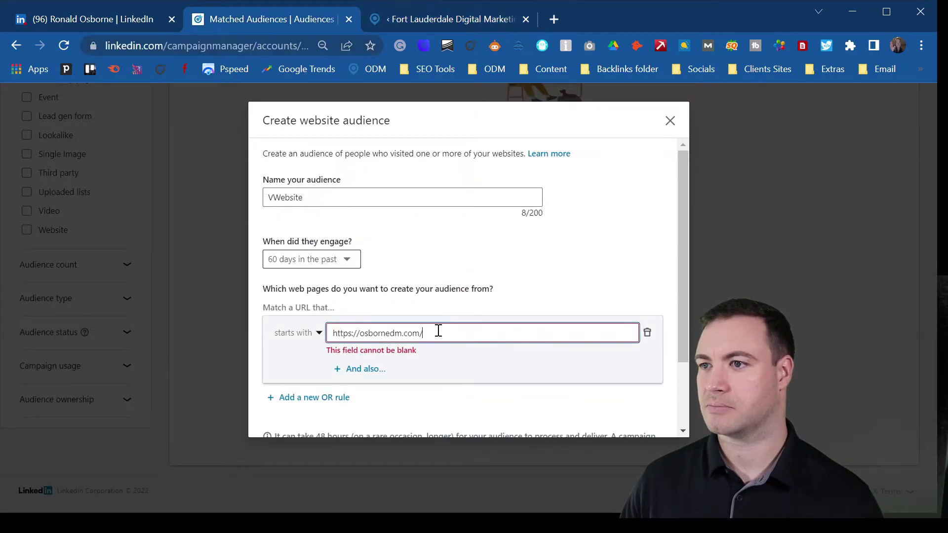
{"action": "left_click", "coordinate": [478, 370]}
{"action": "scroll", "coordinate": [488, 286], "scroll_direction": "down", "scroll_amount": 3}
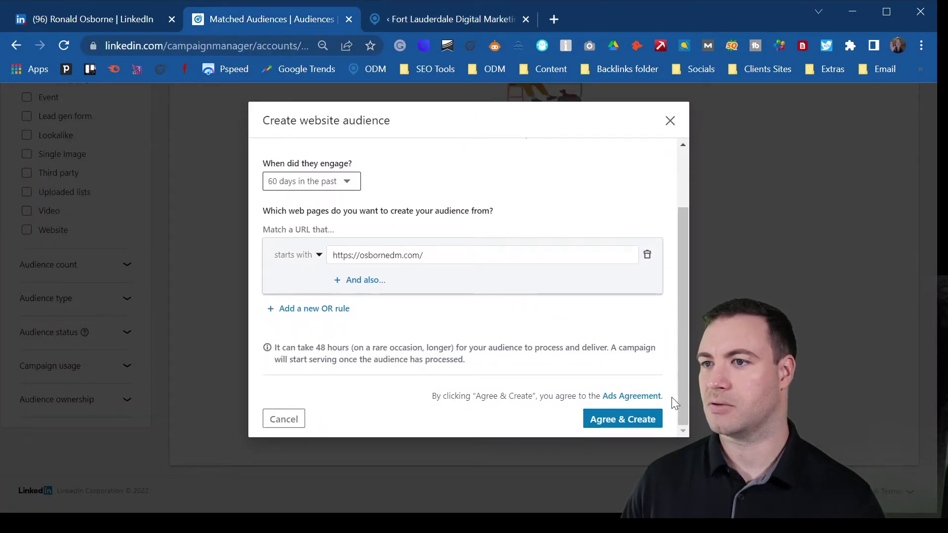
{"action": "left_click", "coordinate": [620, 420]}
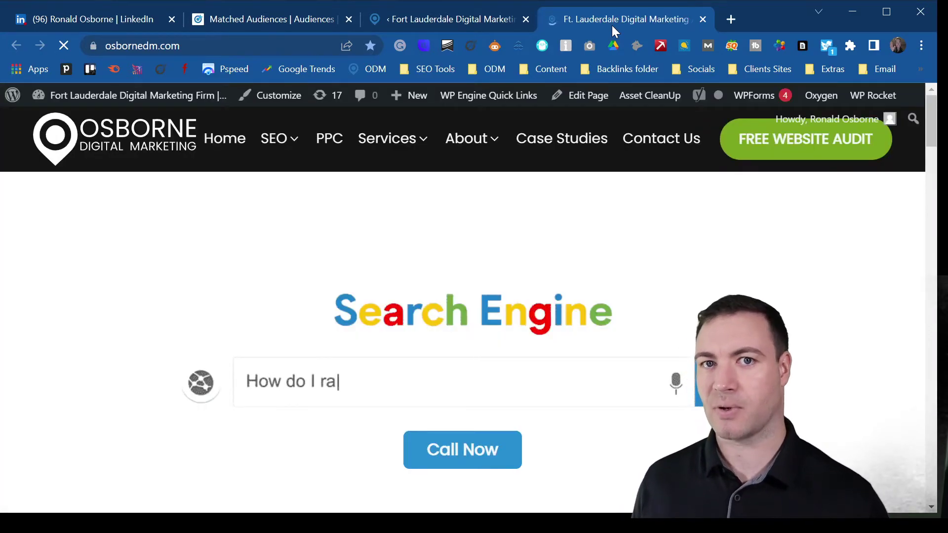
Reload the Osborne Digital Marketing homepage to fire the Insight Tag, then return to Matched Audiences
{"action": "left_click", "coordinate": [451, 12]}
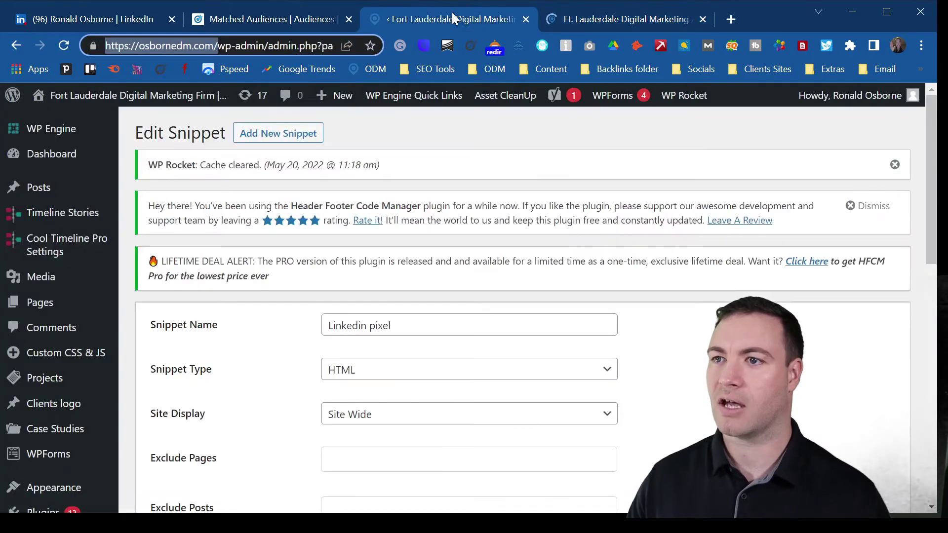
{"action": "left_click", "coordinate": [215, 17]}
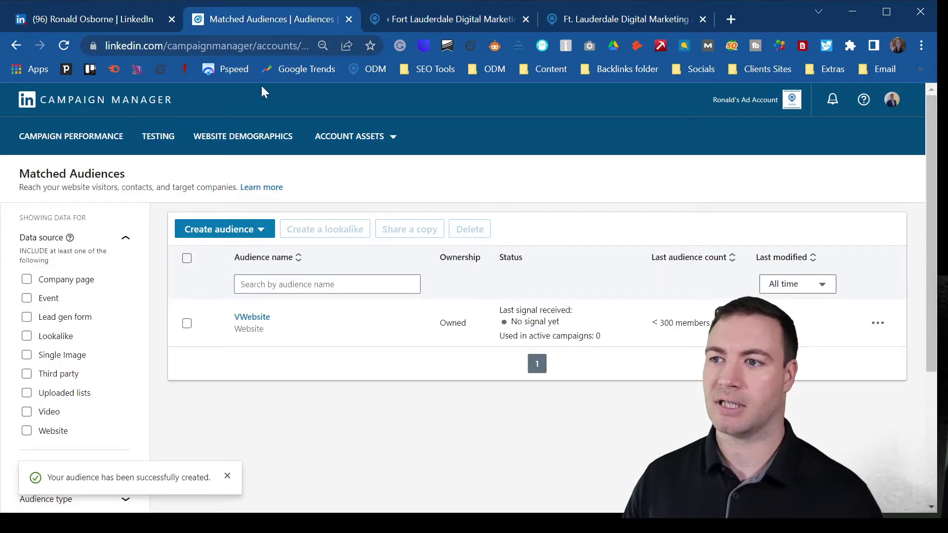
{"action": "left_click", "coordinate": [594, 16]}
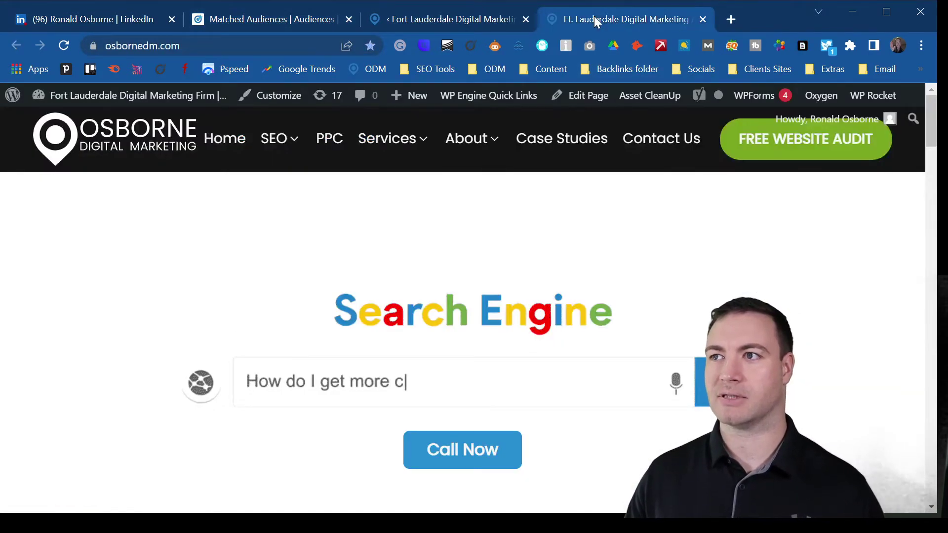
{"action": "left_click", "coordinate": [63, 45]}
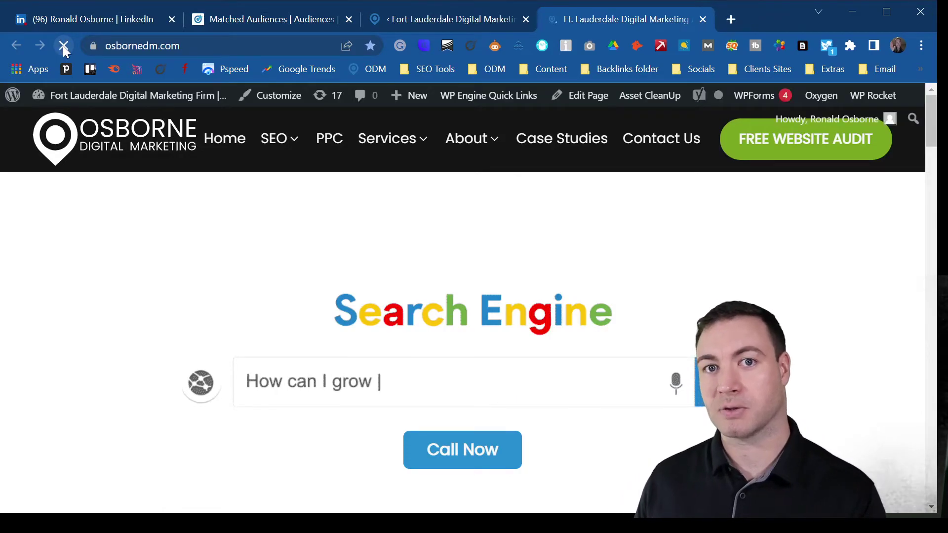
{"action": "left_click", "coordinate": [263, 21]}
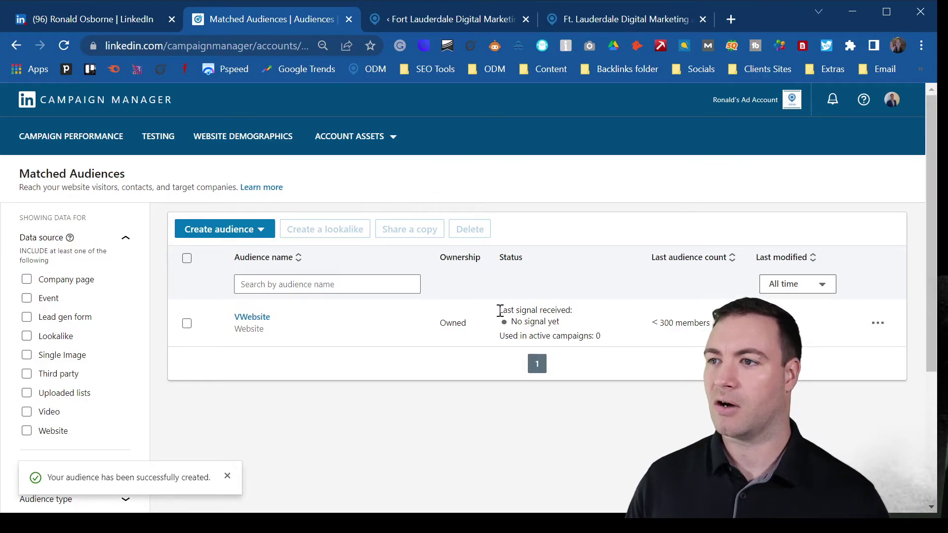
{"action": "left_click", "coordinate": [64, 45]}
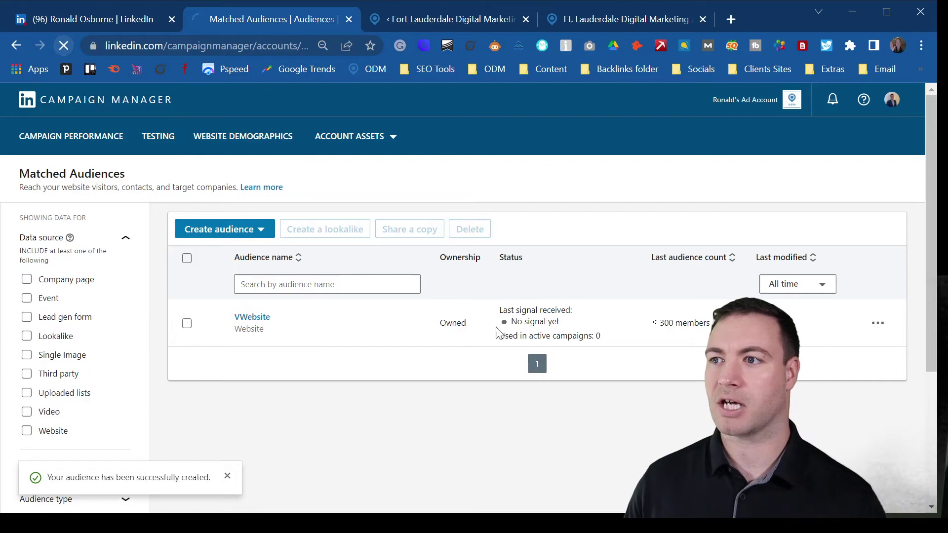